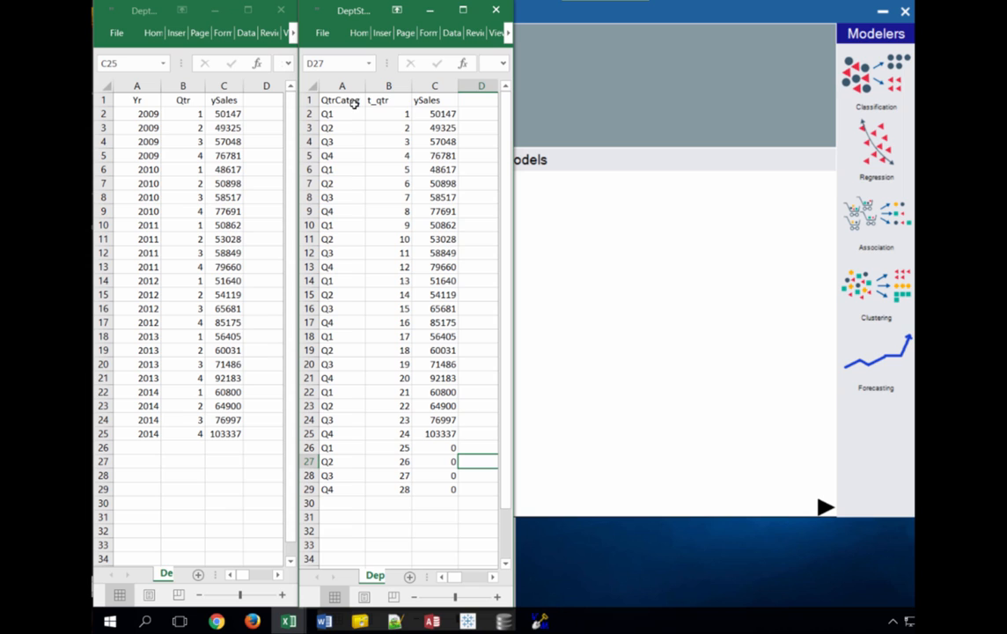
Bring the VisMiner workspace with DeptStore.csv loaded to the front
click(528, 136)
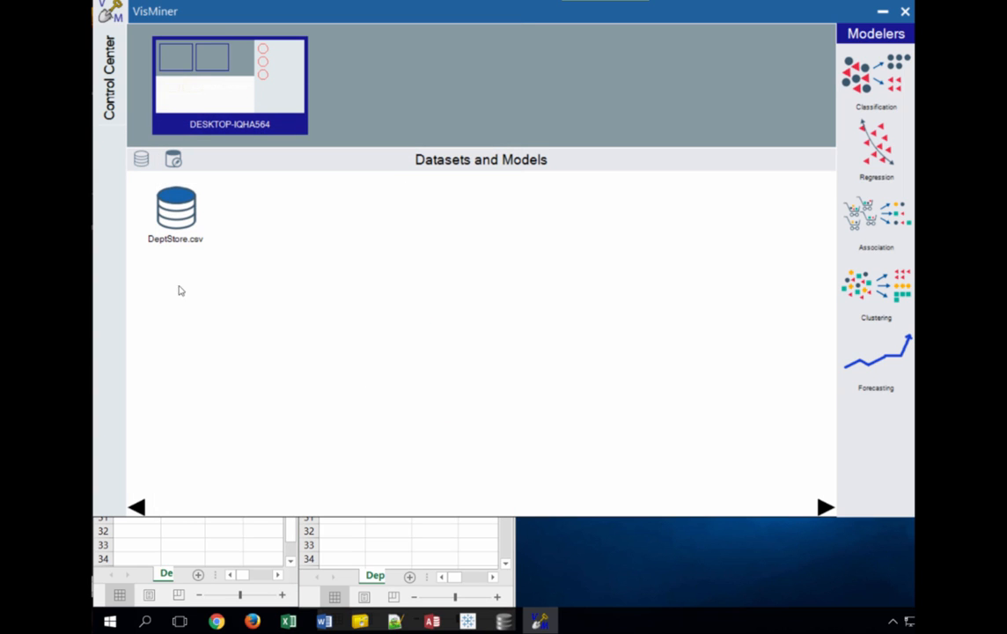
In the original DeptStore sheet, fill year cells A26:A29 with 2015
mouse_move(196, 217)
click(223, 544)
click(133, 446)
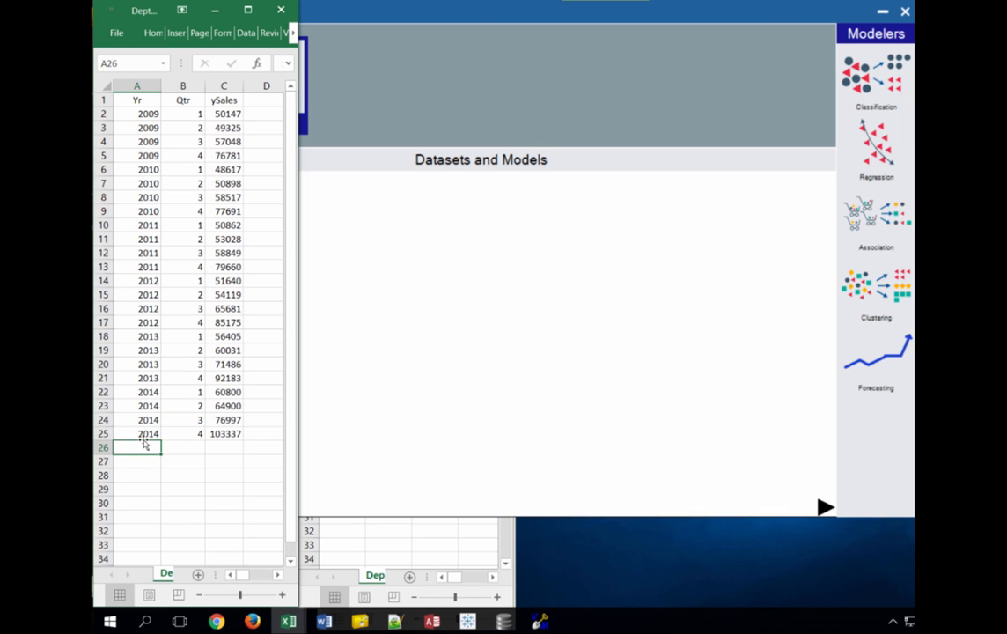
text(2015)
key(ctrl+Return)
key(Down)
key(shift+Down)
key(shift+Down)
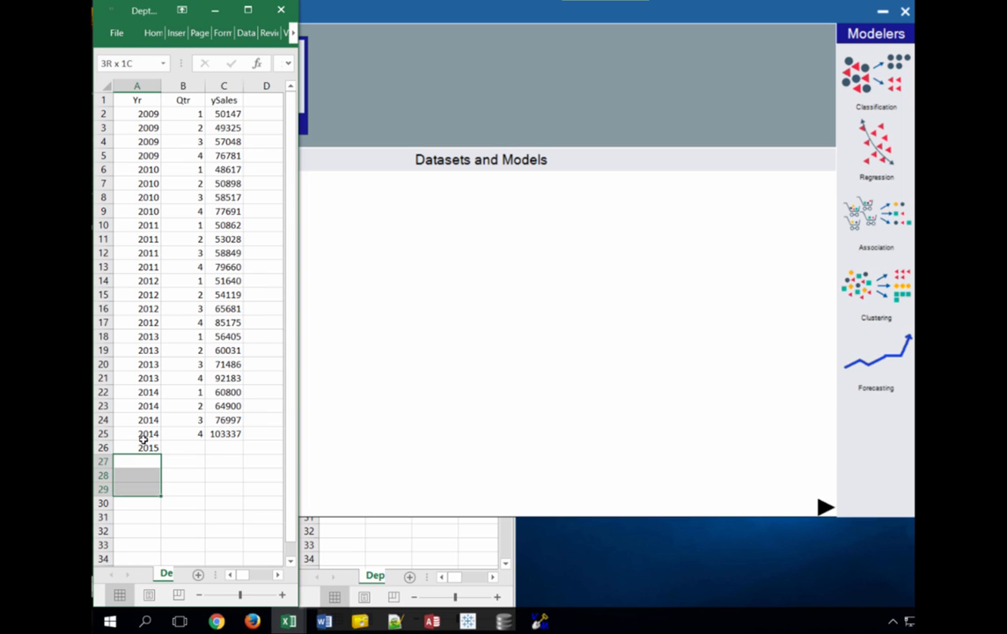
click(145, 445)
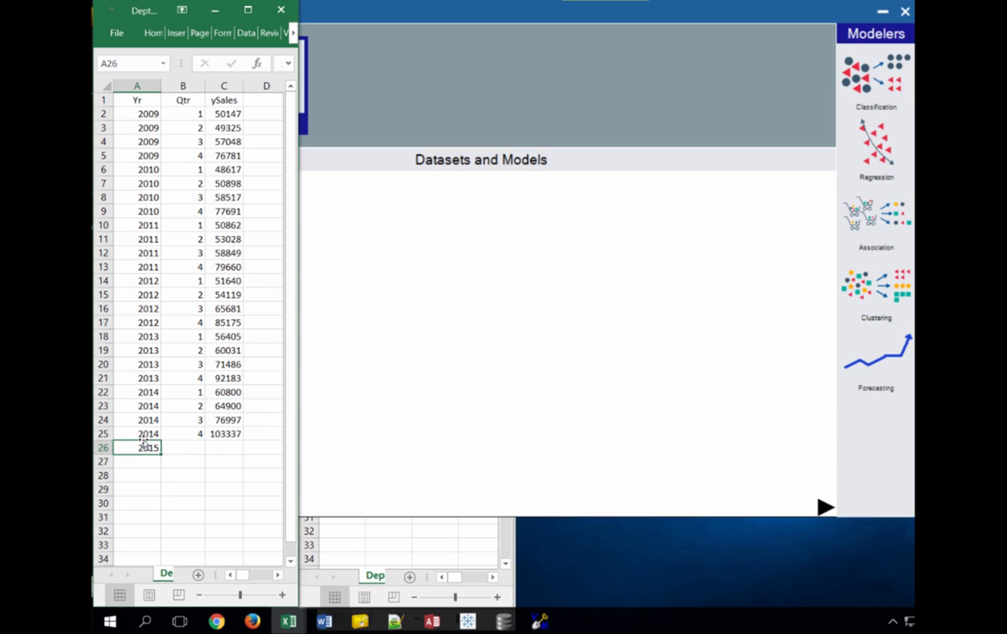
key(ctrl+c)
key(Down)
key(shift+Down)
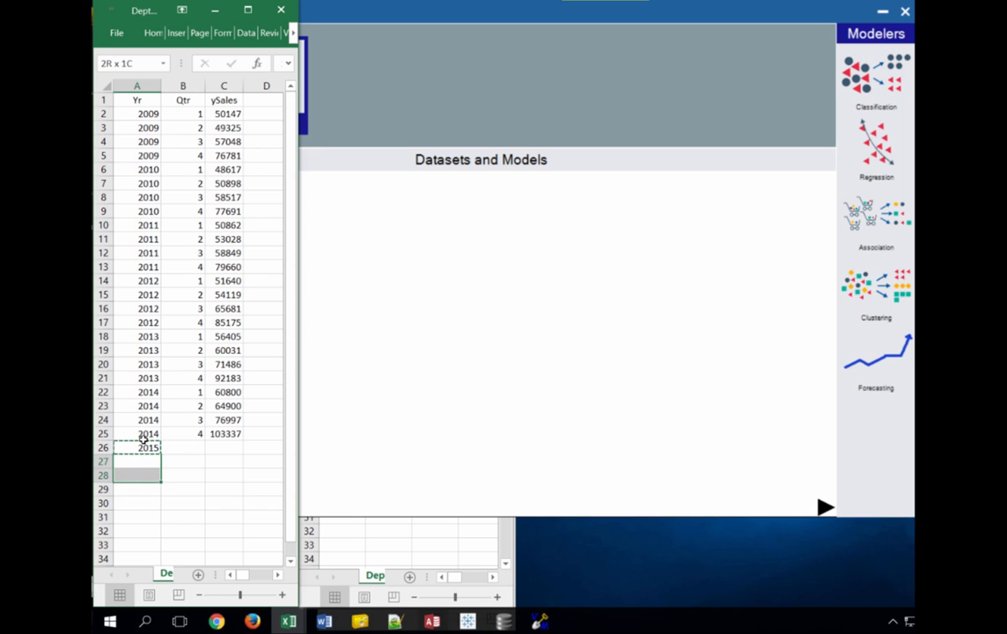
key(shift+Down)
key(ctrl+v)
Copy quarter numbers 1–4 from B22:B25 into B26:B29
key(Right)
key(Up)
key(Right)
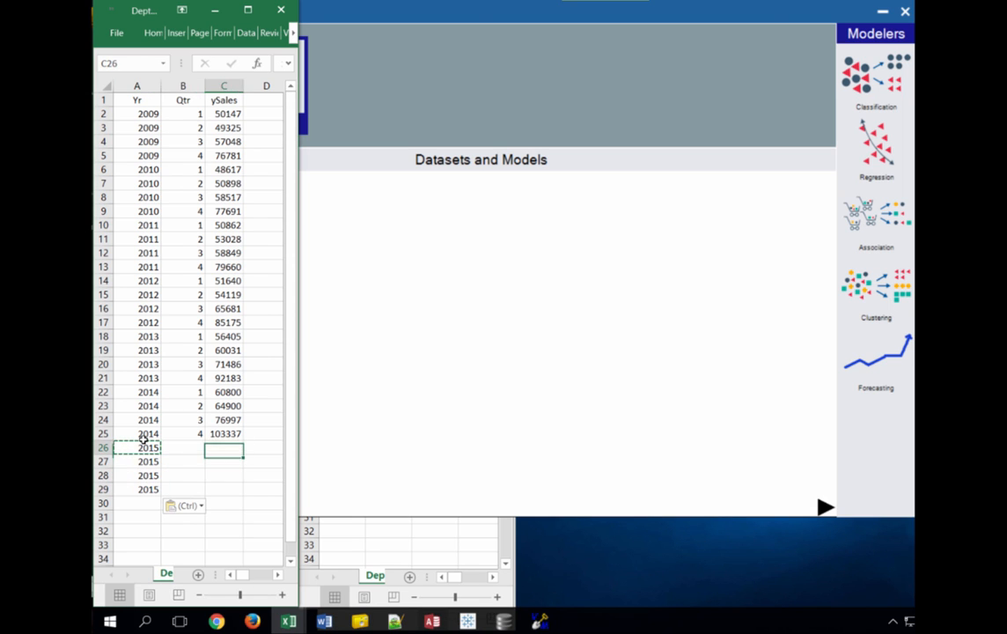
key(Left)
key(Up)
key(Up)
key(Up)
key(Up)
key(shift+Down)
key(shift+Down)
key(shift+Down)
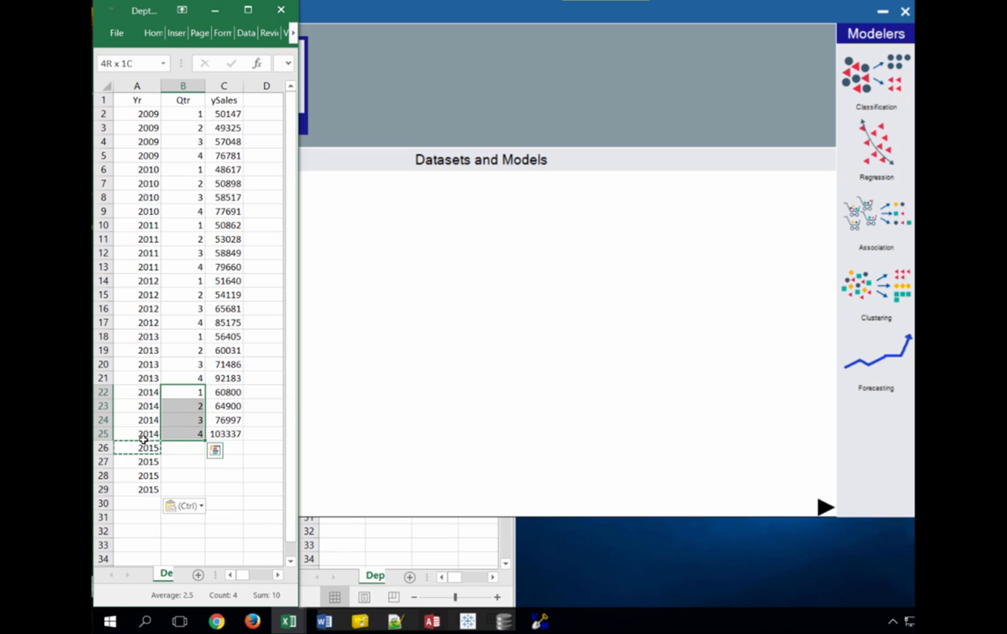
key(ctrl+c)
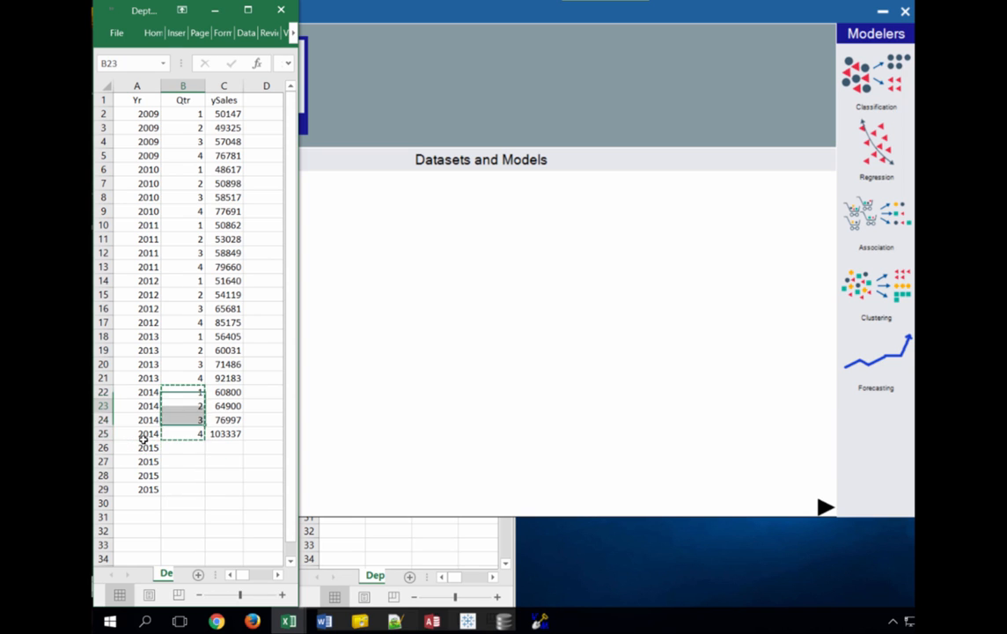
key(Down)
key(ctrl+v)
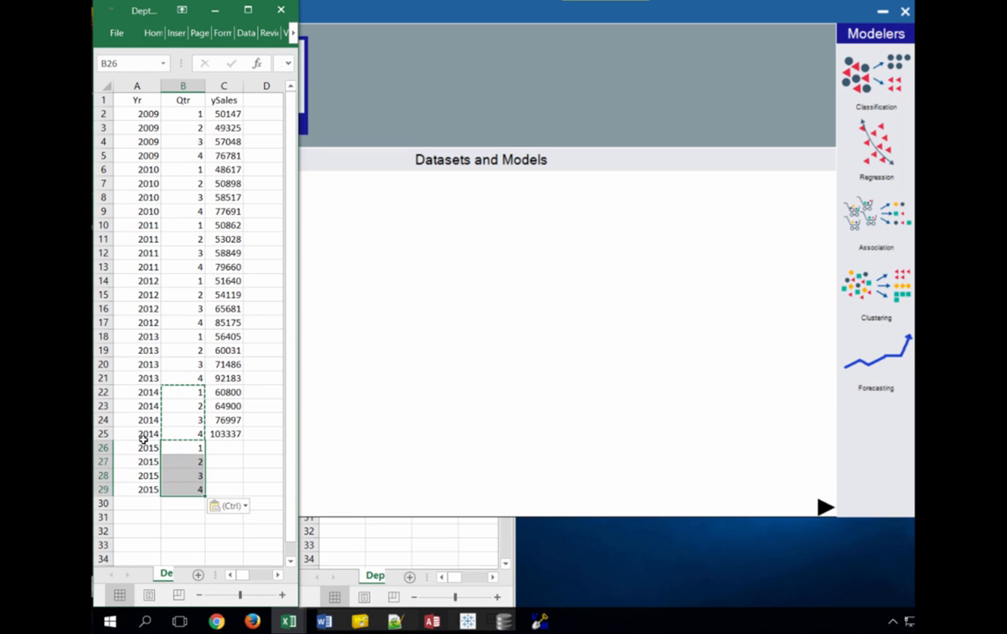
Enter 0 ySales in C26:C29 and start a Save As to CSV
key(Right)
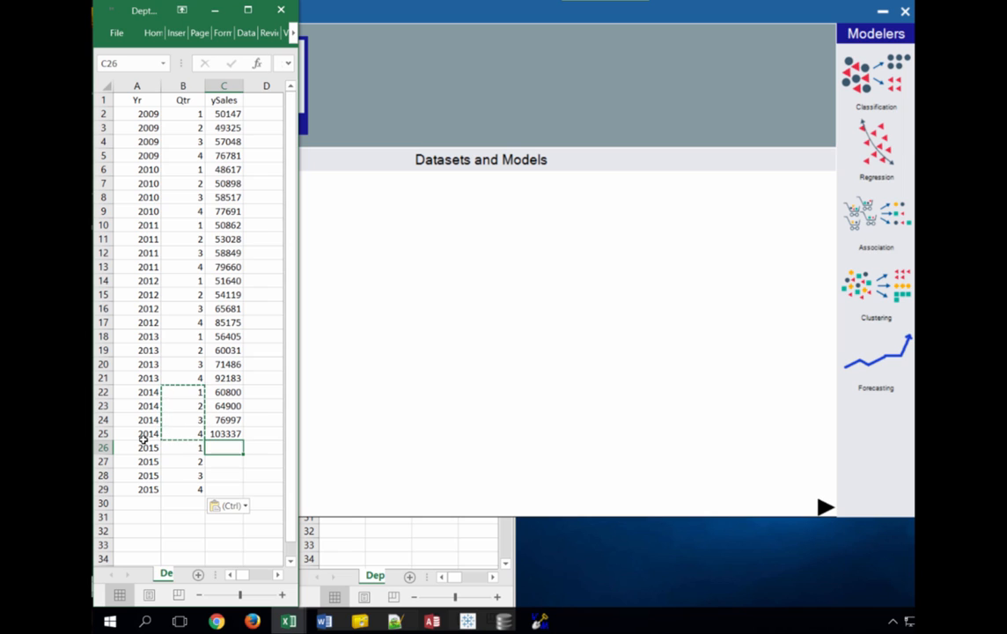
key(Left)
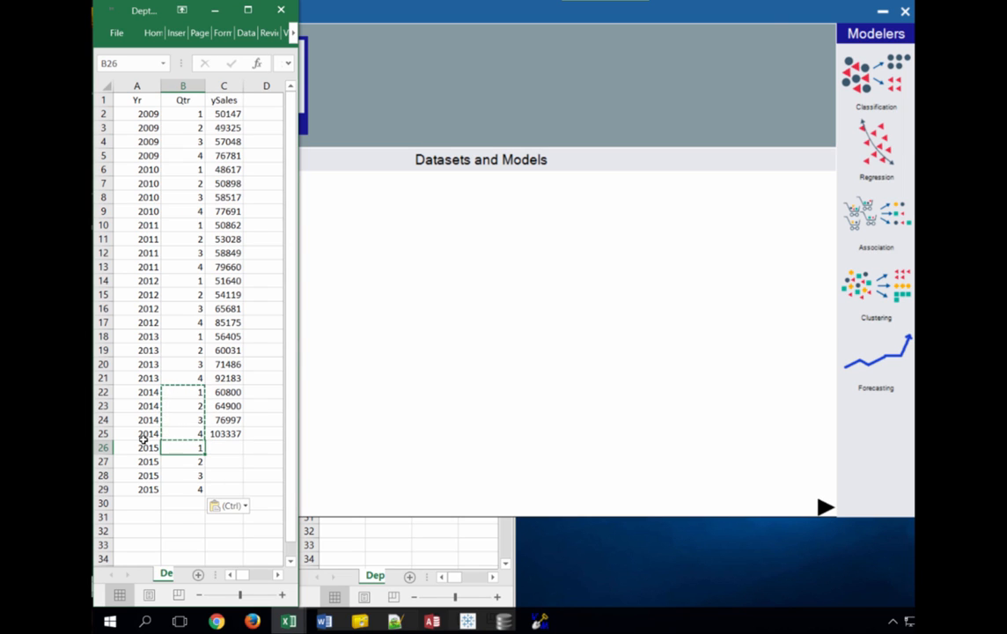
key(Down)
key(Left)
key(Up)
key(Right)
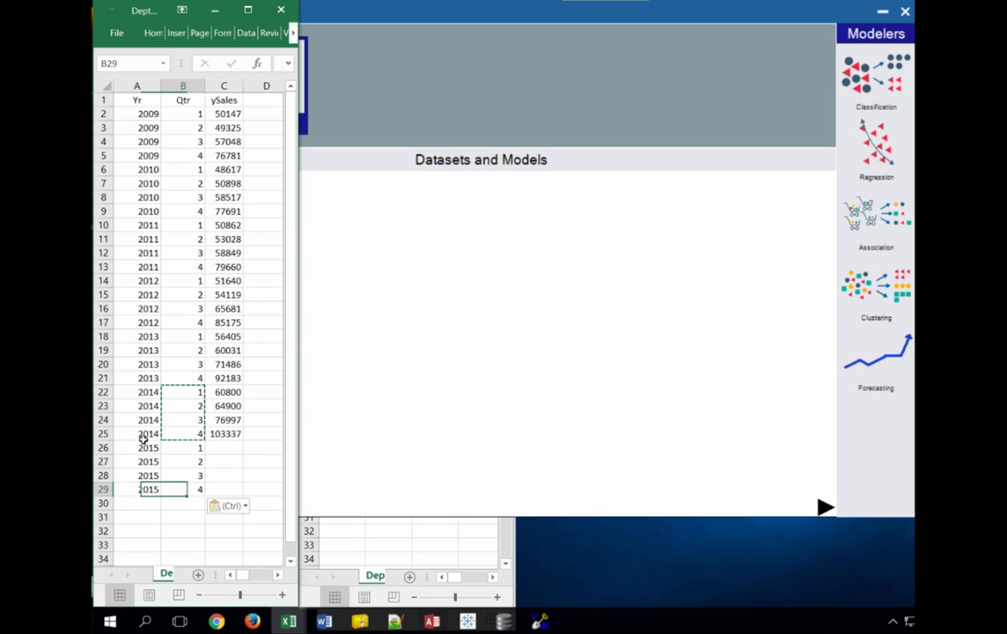
key(Right)
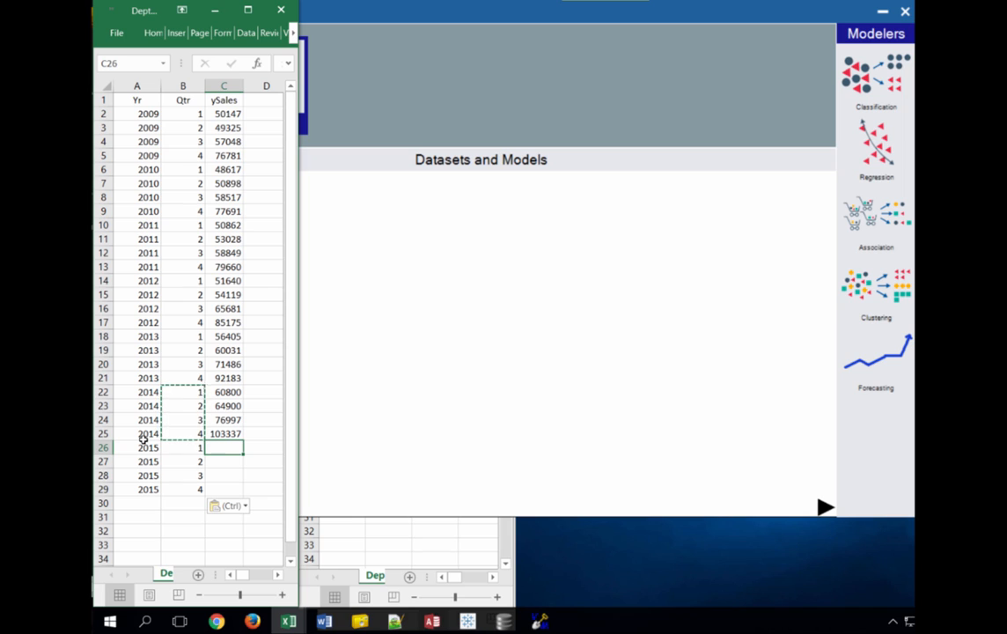
text(0)
key(ctrl+Return)
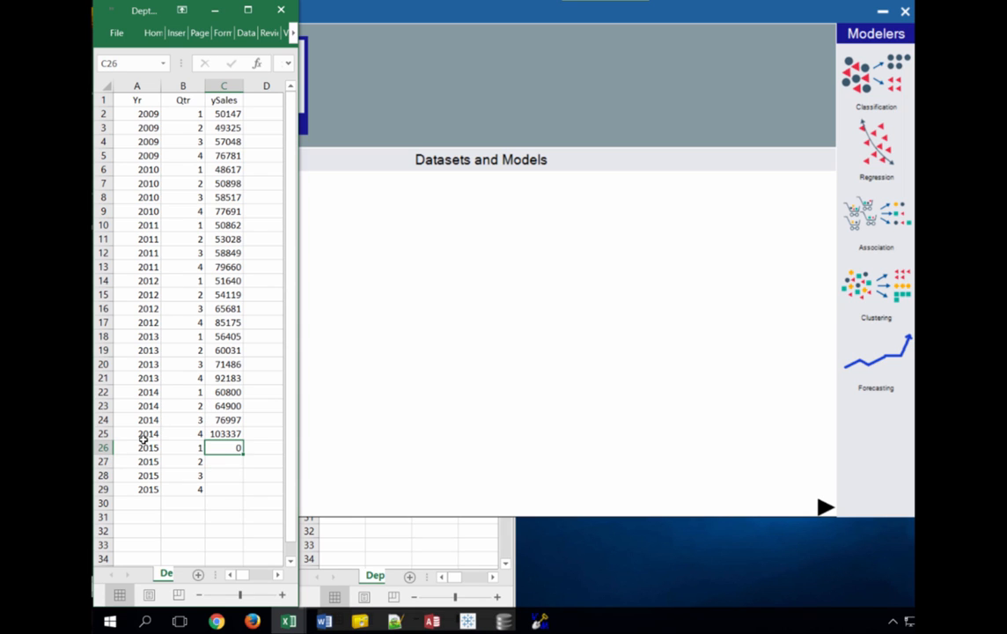
key(ctrl+c)
key(Down)
key(shift+Down)
key(shift+Down)
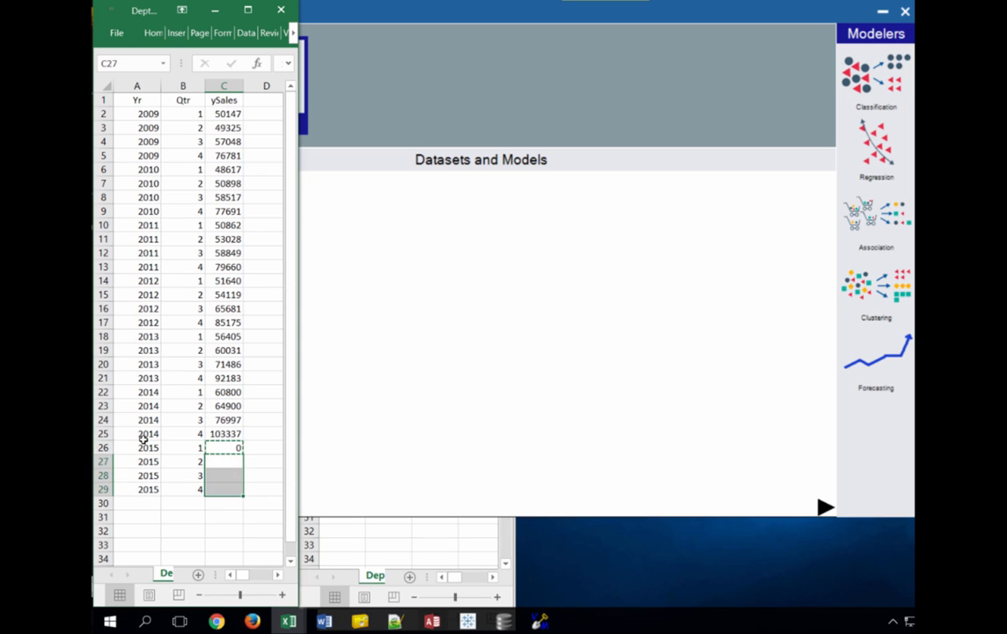
key(ctrl+v)
key(Up)
key(Up)
key(Up)
key(Up)
key(Up)
key(Up)
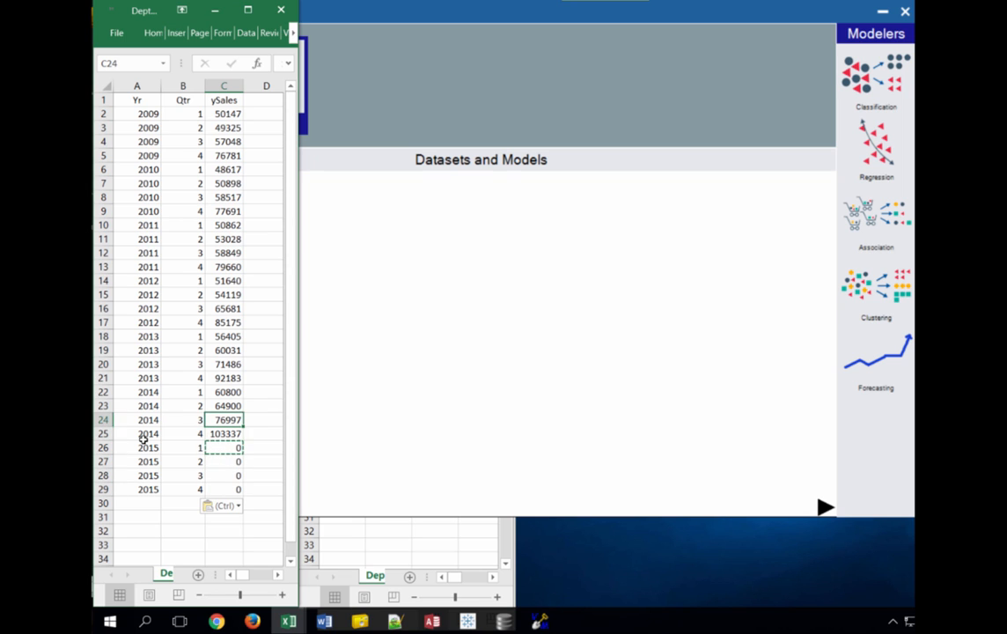
key(F12)
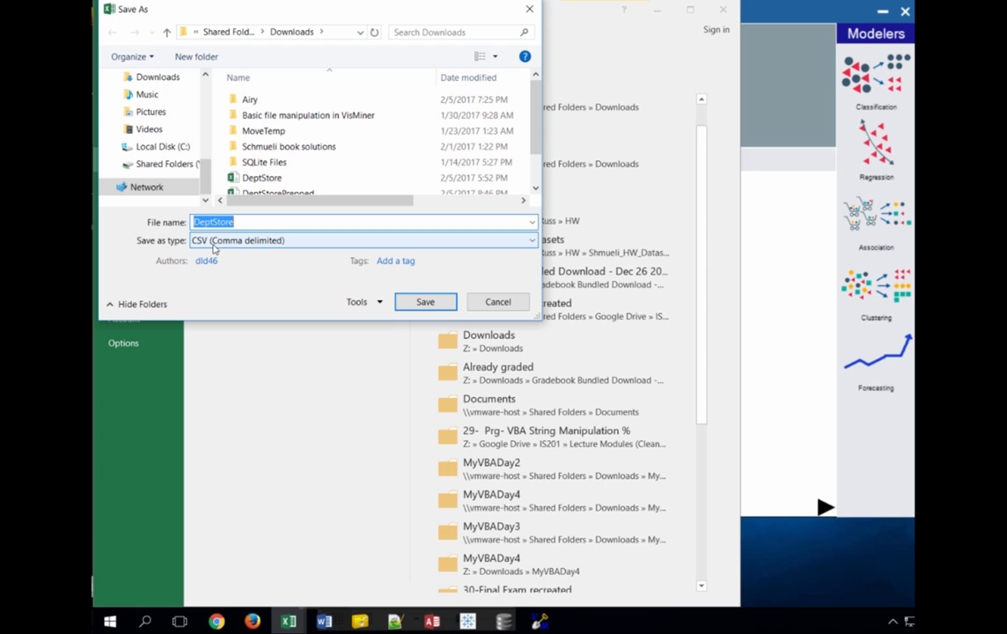
Save as DeptStore CSV, replacing the existing DeptStore.csv file
click(427, 302)
click(585, 310)
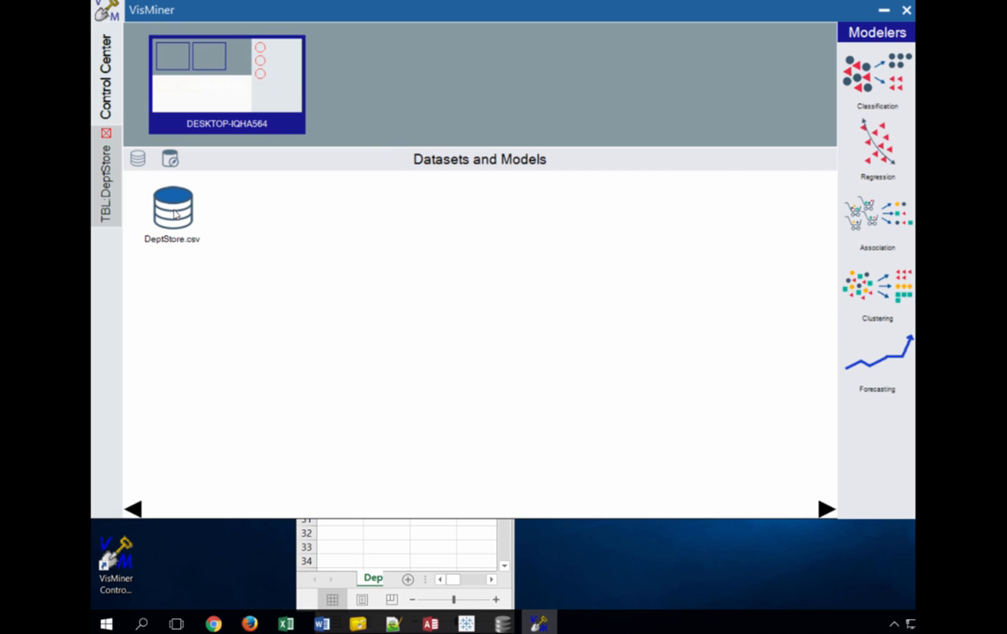
Create a derived dataset of DeptStore.csv named DeptStorePrepped with ySales (Integer) ticked
right_click(180, 209)
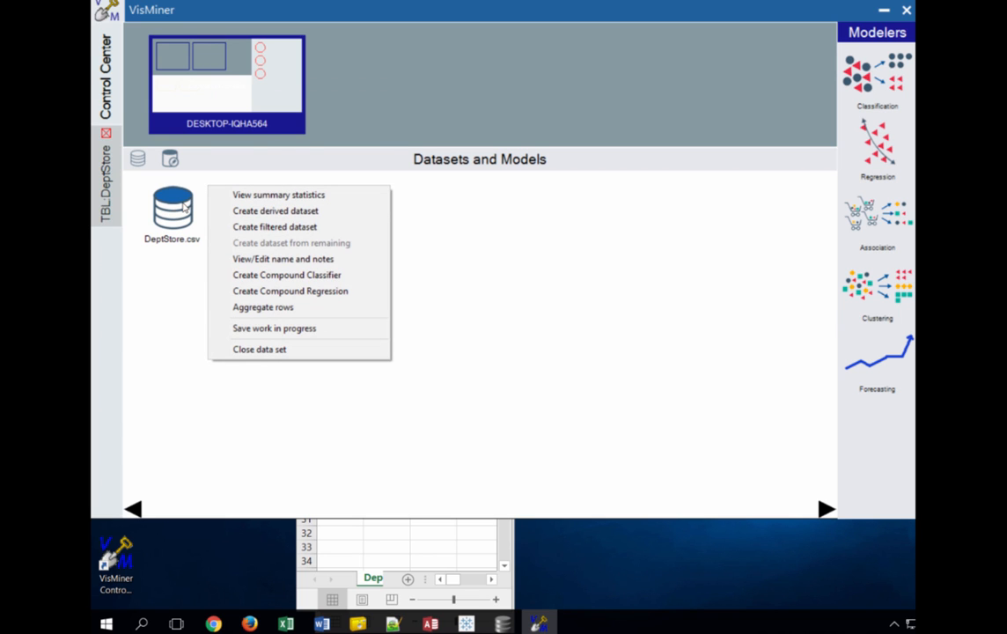
click(264, 210)
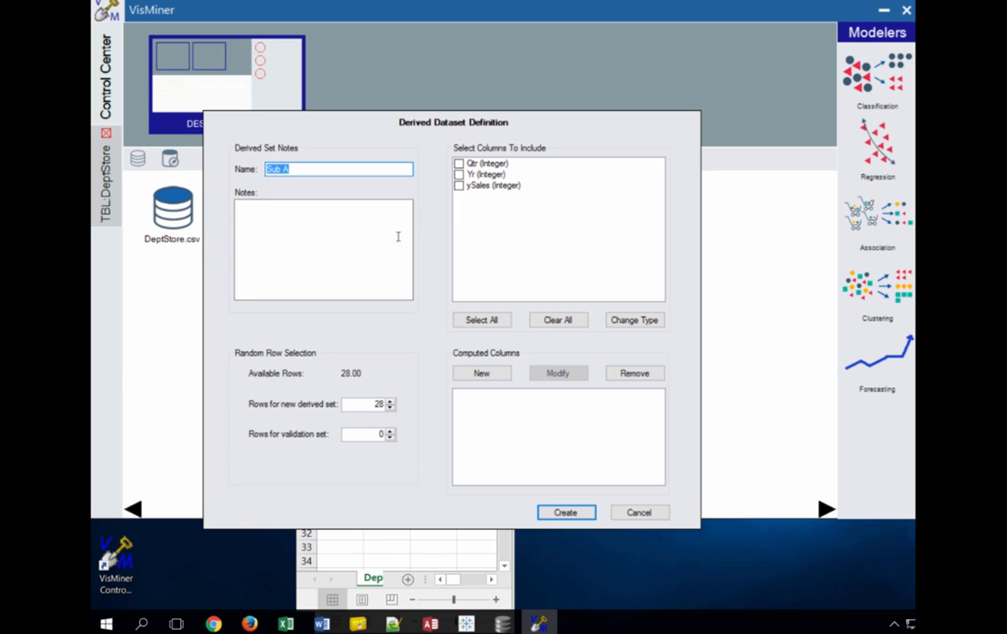
text(D)
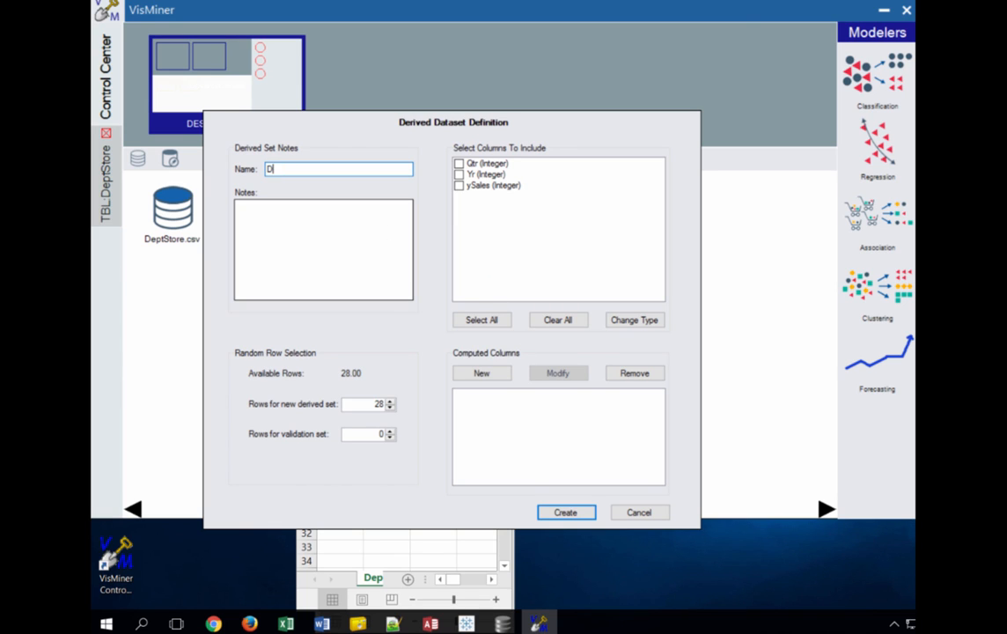
text(eptStorePrepped)
click(462, 185)
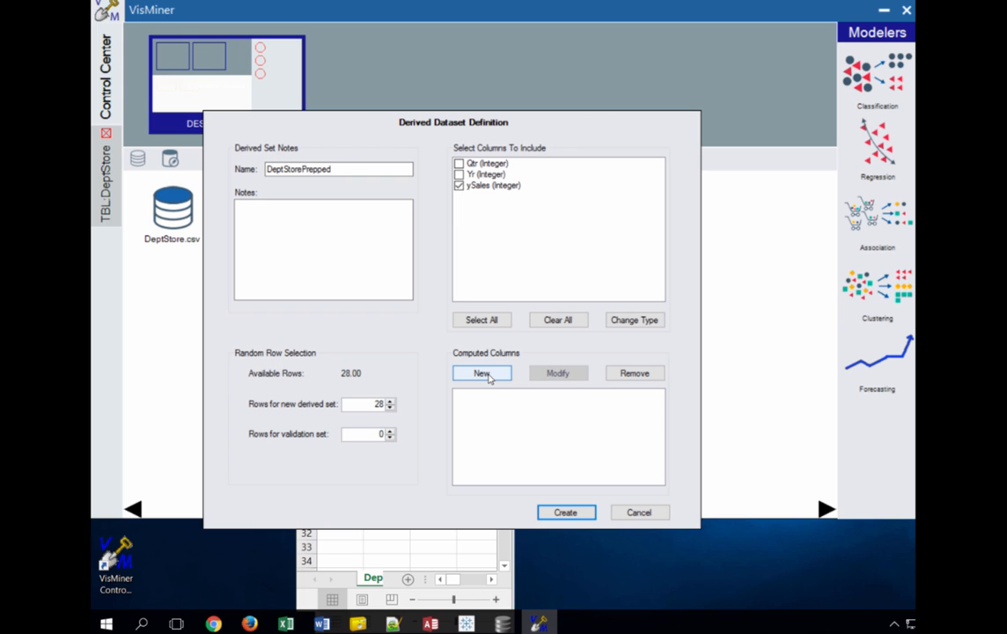
Define new computed column t_qtr as (Yr-2009)*4+Qtr, inserting Yr from Available Columns, and create it
click(484, 373)
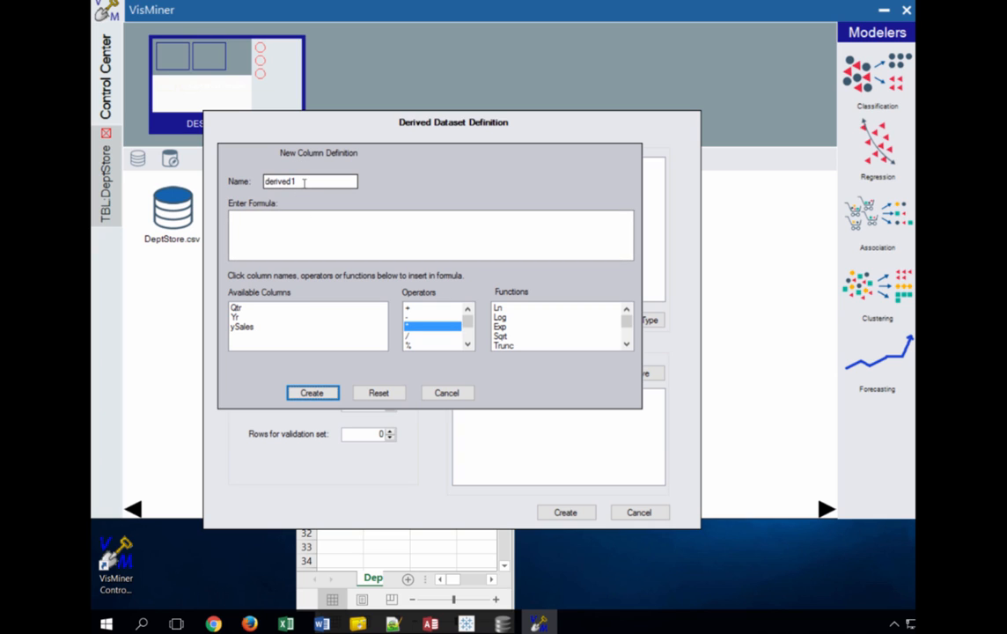
double_click(333, 181)
text(t)
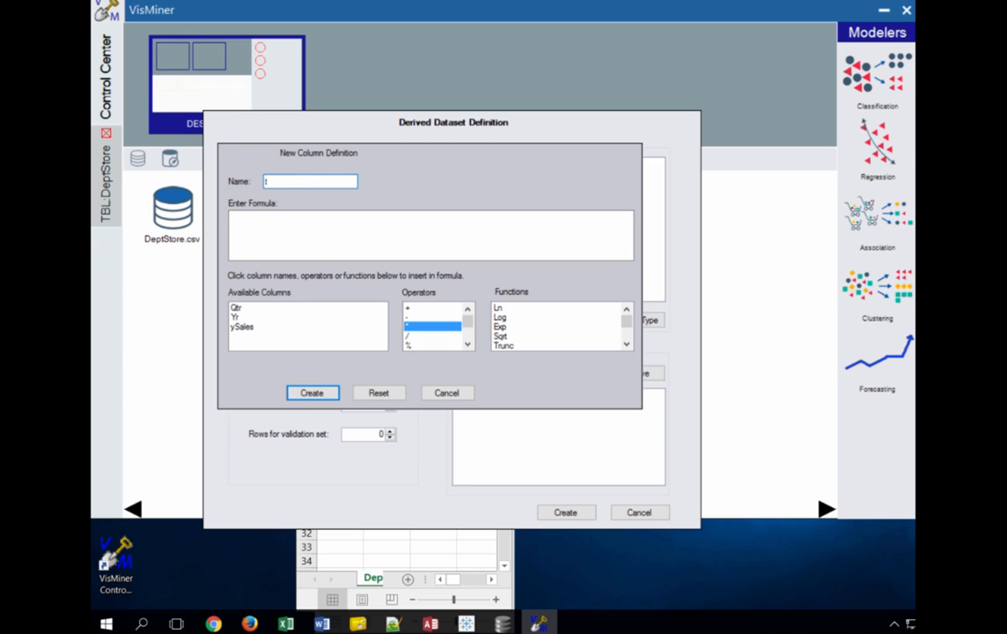
text(_qtr)
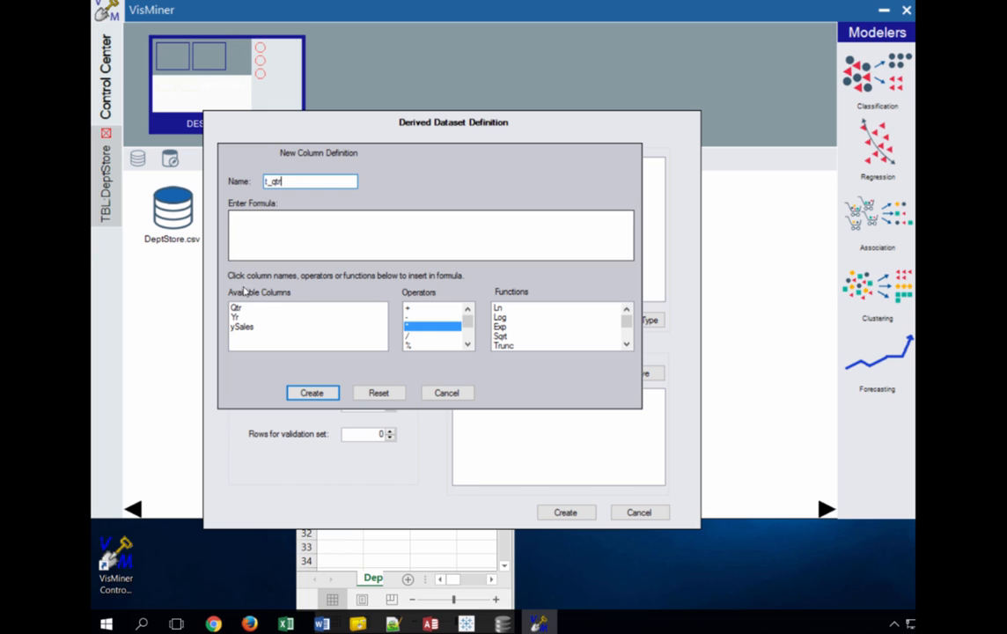
click(246, 217)
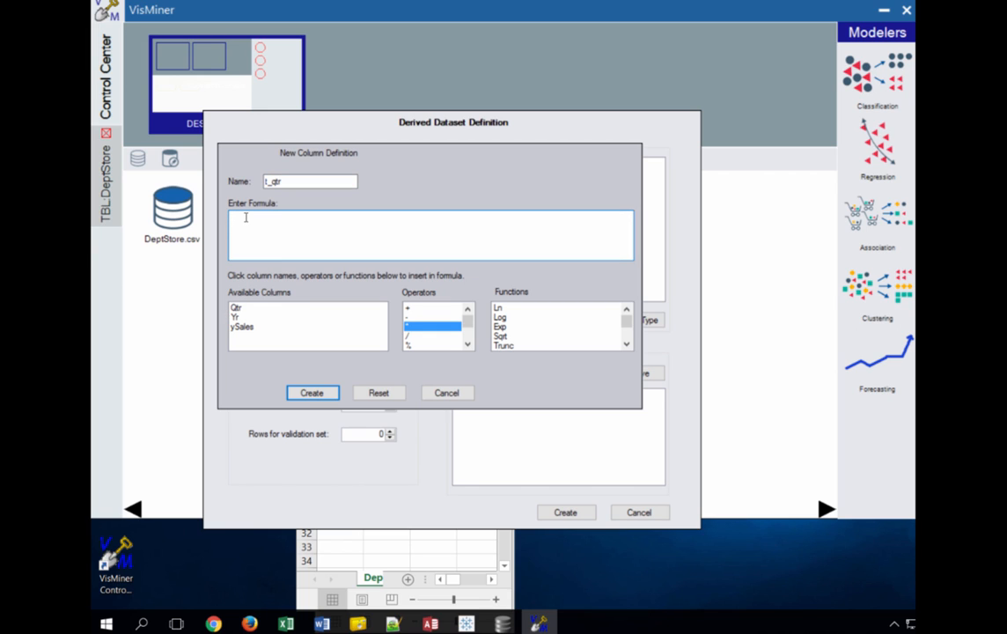
text(()
click(236, 318)
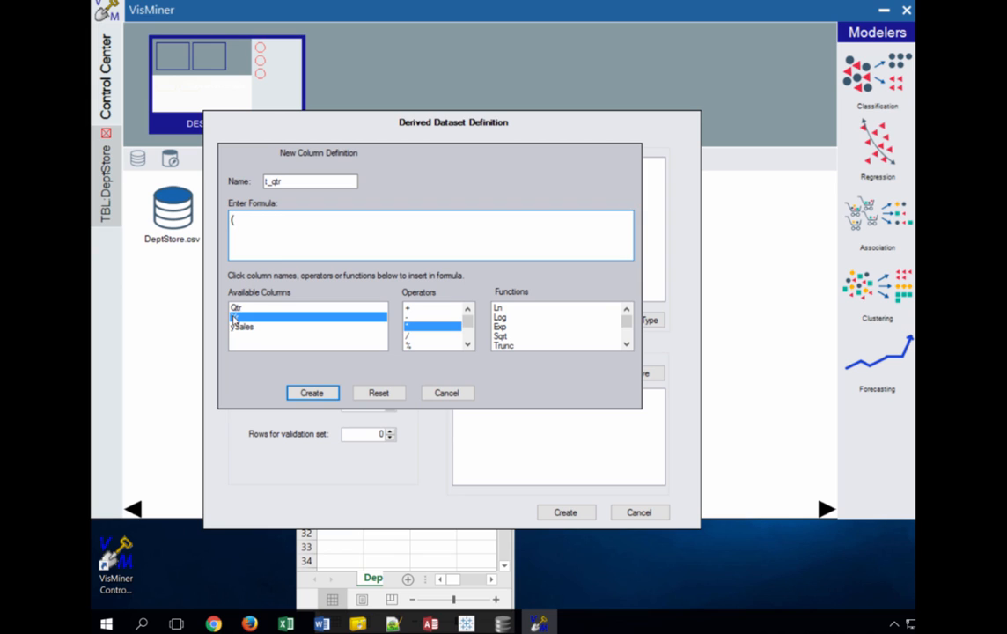
click(266, 215)
text(-2009)*4)
key(Left)
key(Left)
key(Left)
key(Left)
key(Left)
key(Left)
key(Left)
key(Left)
key(Left)
key(Left)
key(Right)
key(Right)
key(Right)
key(Right)
key(Right)
key(Right)
key(Right)
key(Right)
text(+Qtr)
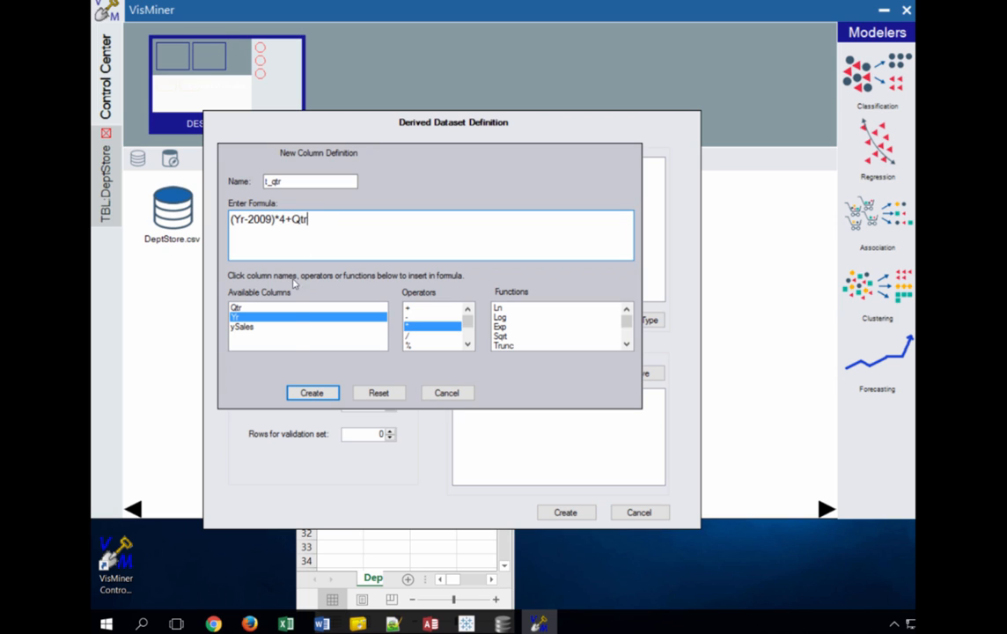
click(315, 399)
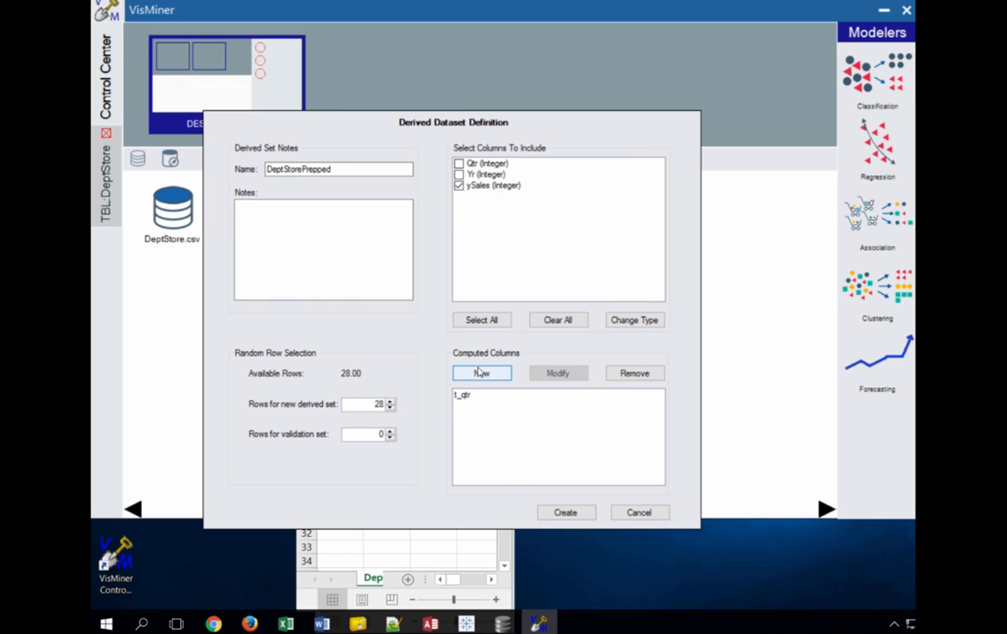
Define a new computed column "Q"+Qtr, rename derived2 to QtrCateg, and create it
click(481, 374)
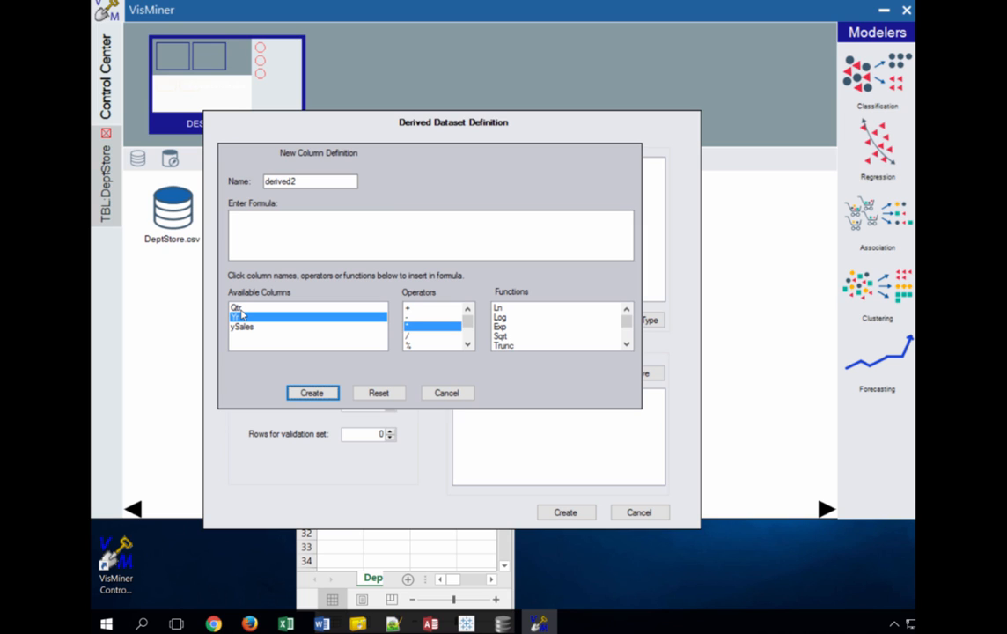
click(249, 222)
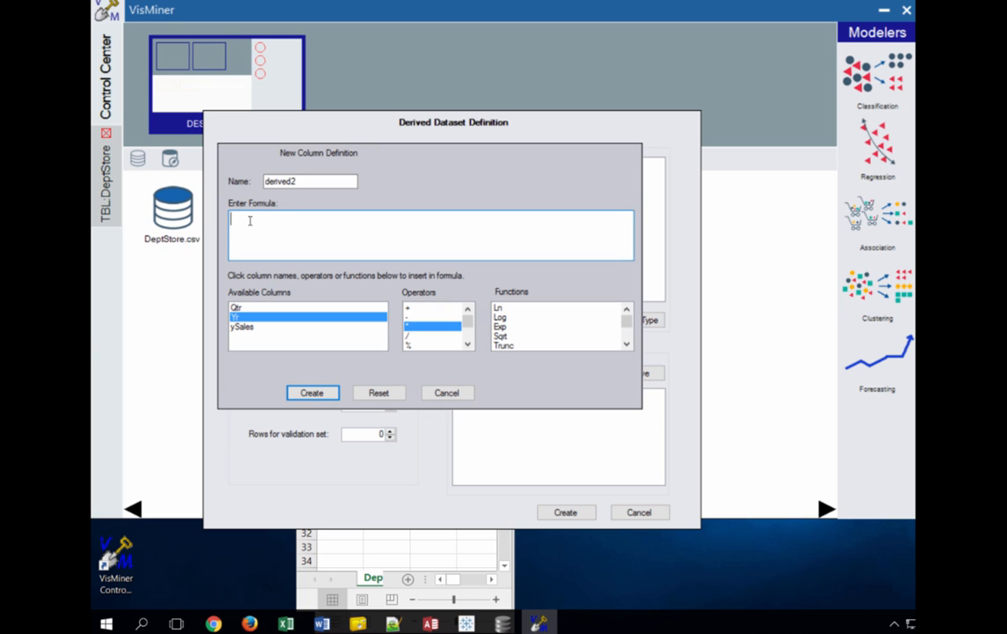
text(*)
text(Q)
text(")
text(+)
click(248, 306)
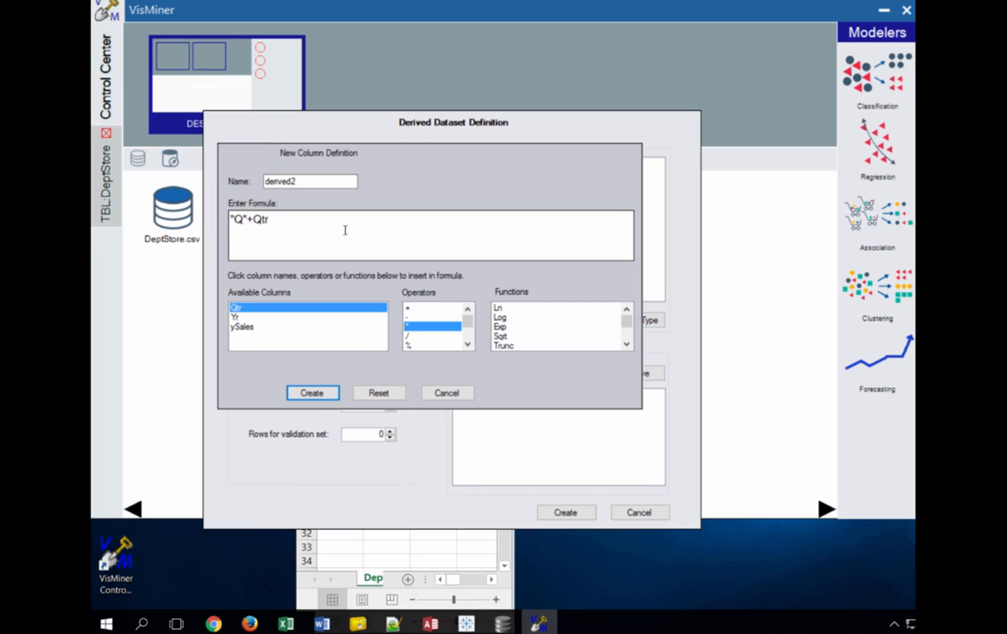
double_click(305, 178)
text(/)
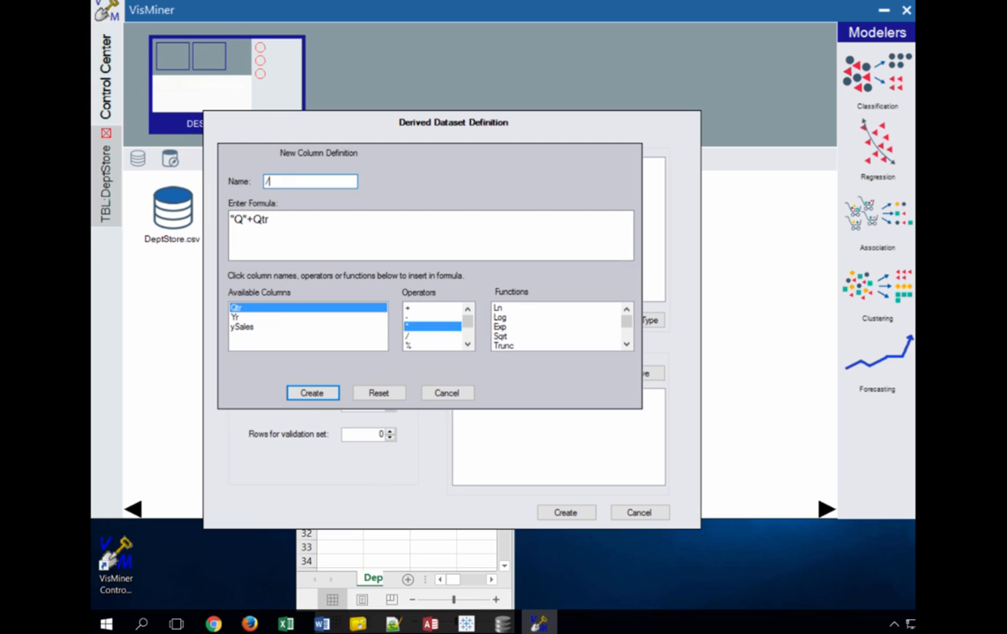
text(qtrCateg)
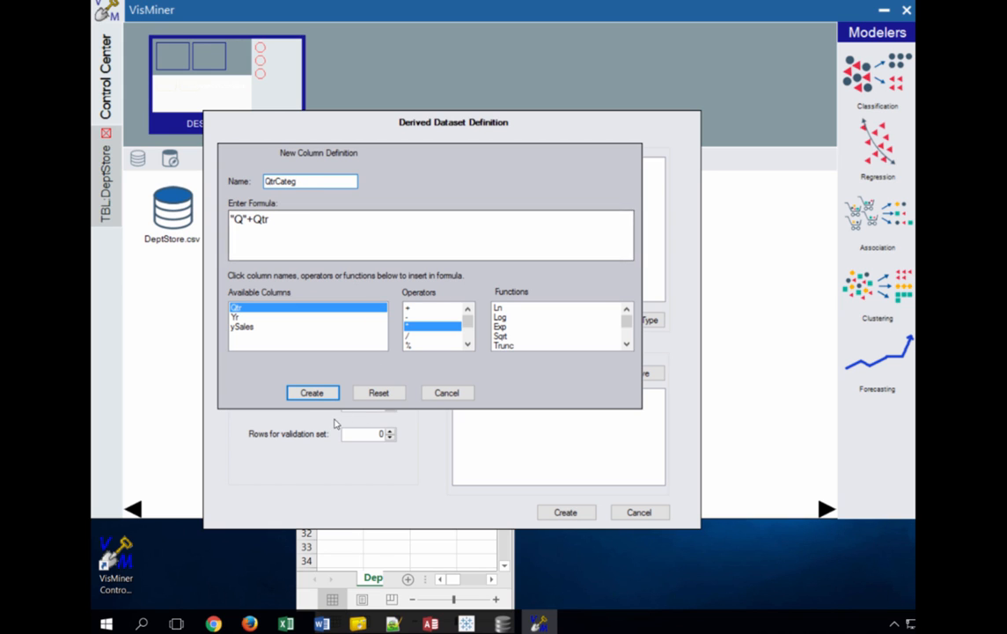
click(314, 394)
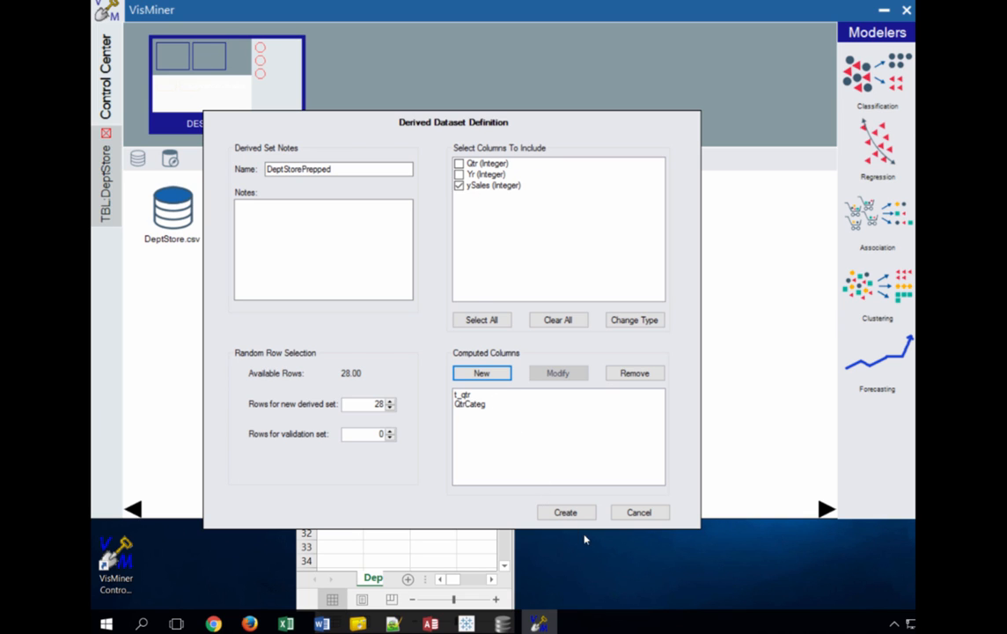
Create the DeptStorePrepped dataset and open it as a Data Table on the desktop
click(565, 512)
drag(172, 267, 190, 79)
click(350, 141)
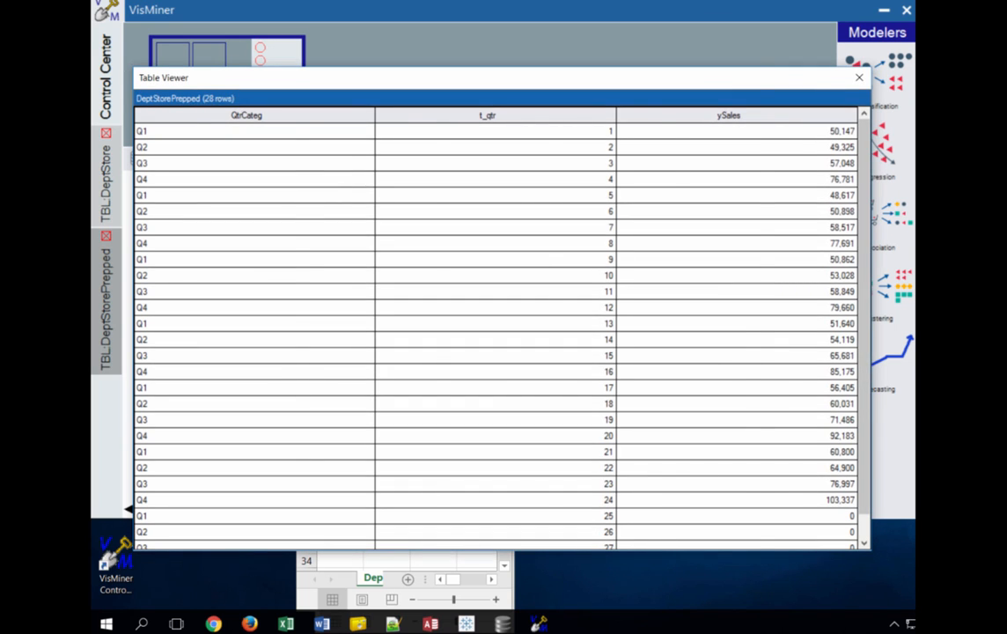
Narrow the table viewer, scroll through the 28 rows to check the zero-sales quarters, and close it
drag(877, 238, 378, 247)
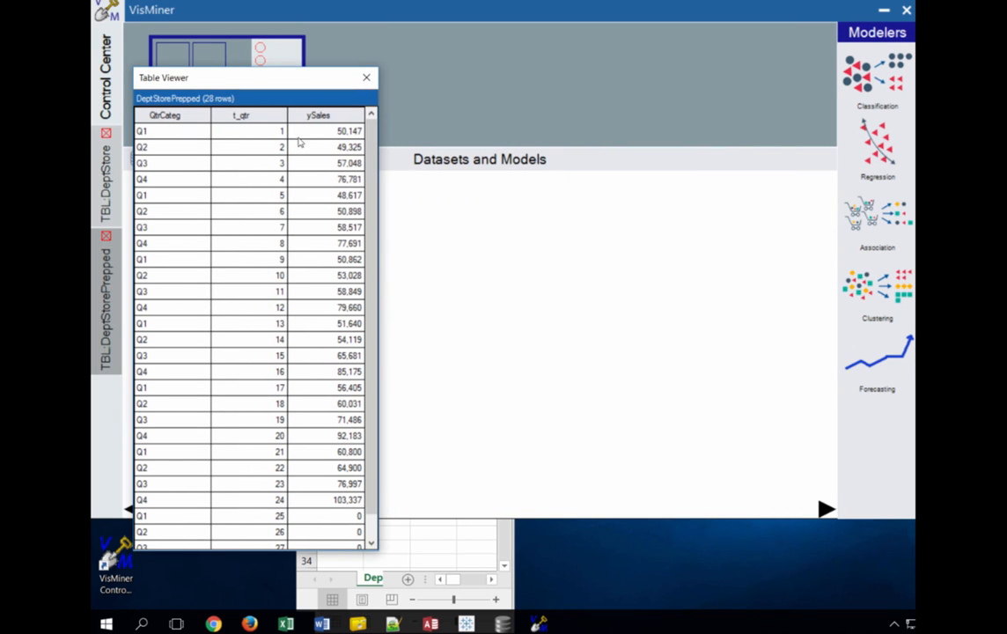
scroll(254, 418, down, 1)
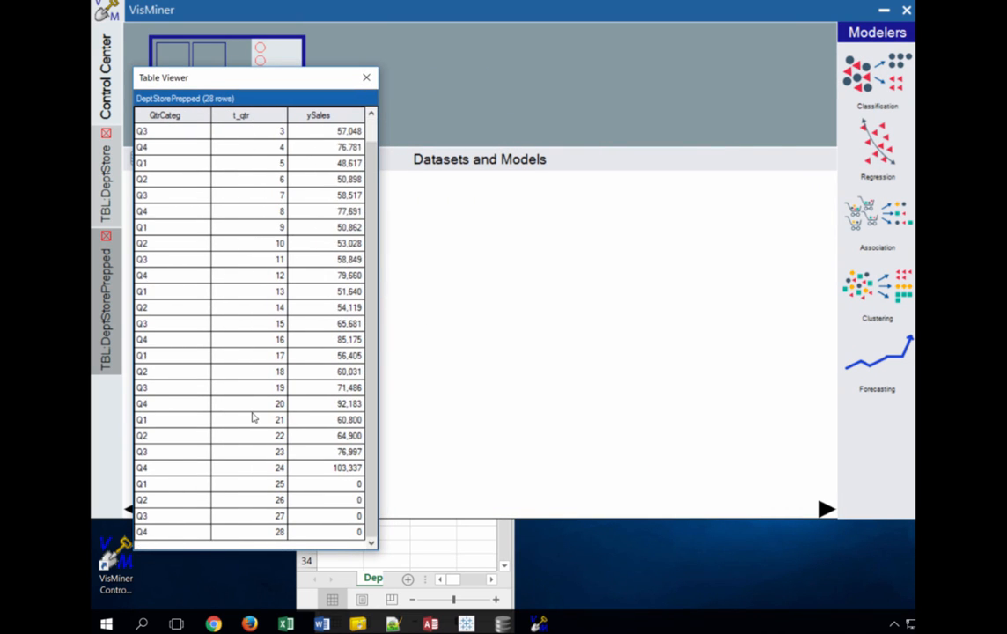
scroll(253, 417, up, 1)
scroll(254, 417, down, 1)
click(107, 236)
click(178, 179)
mouse_move(168, 287)
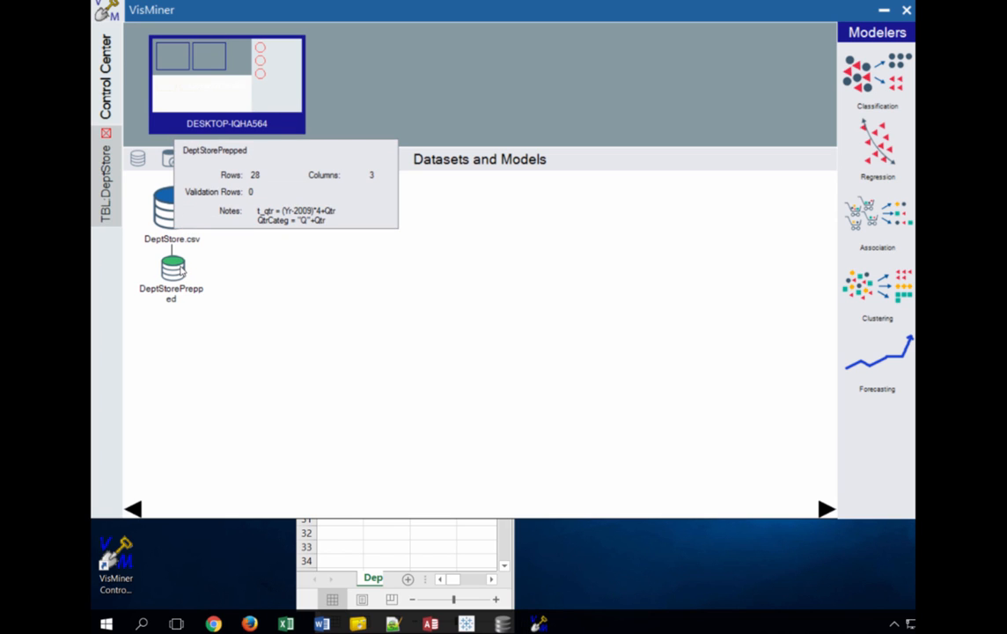
Save DeptStorePrepped as the dataset file DeptStorePrepped.csv
right_click(181, 270)
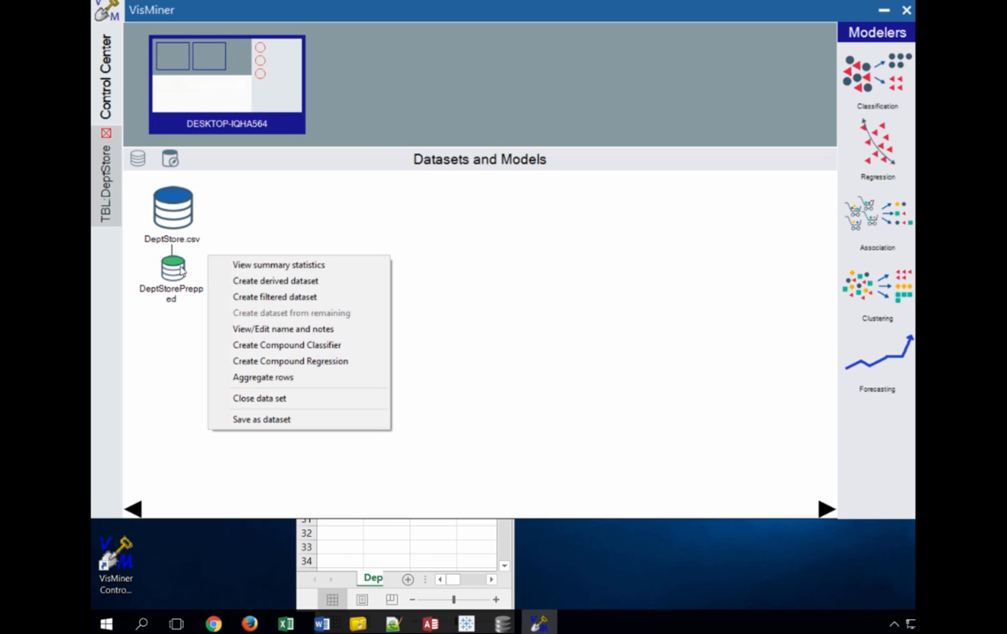
click(261, 420)
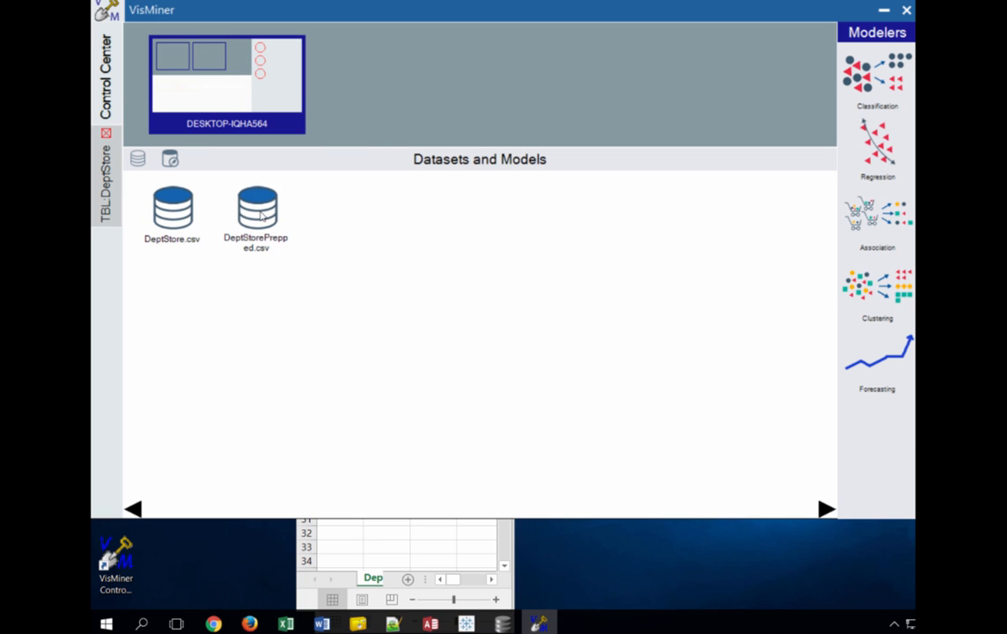
mouse_move(260, 216)
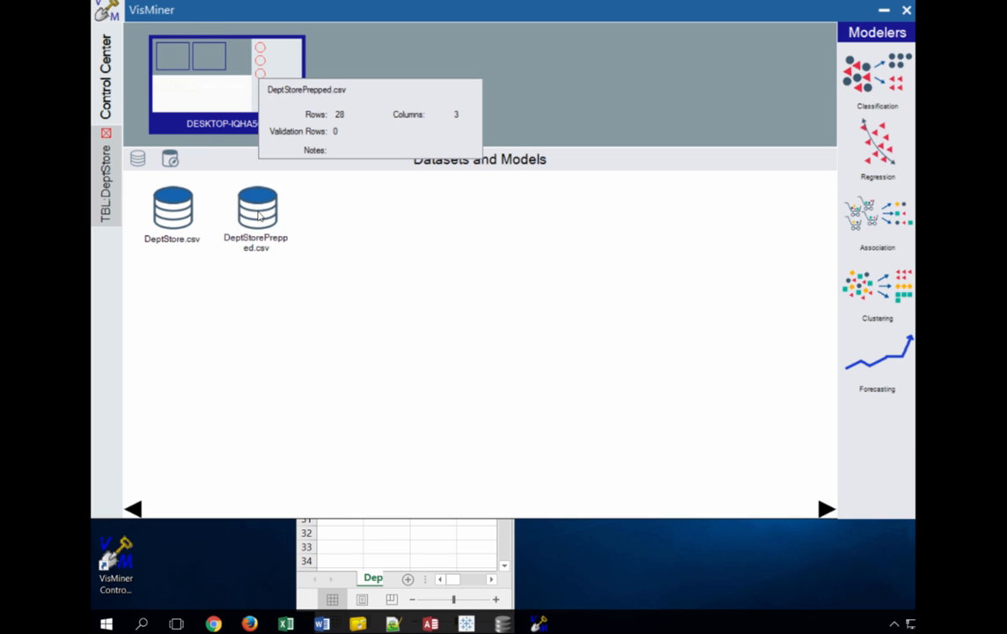
Close DeptStore.csv and reorganize the dataset layout in the workspace
right_click(158, 202)
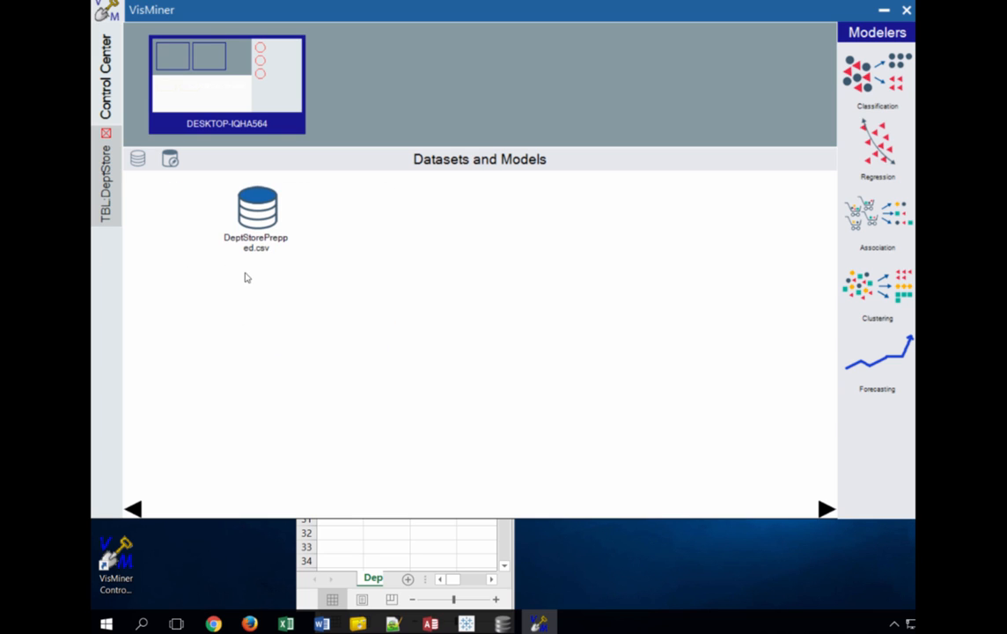
right_click(266, 282)
click(316, 289)
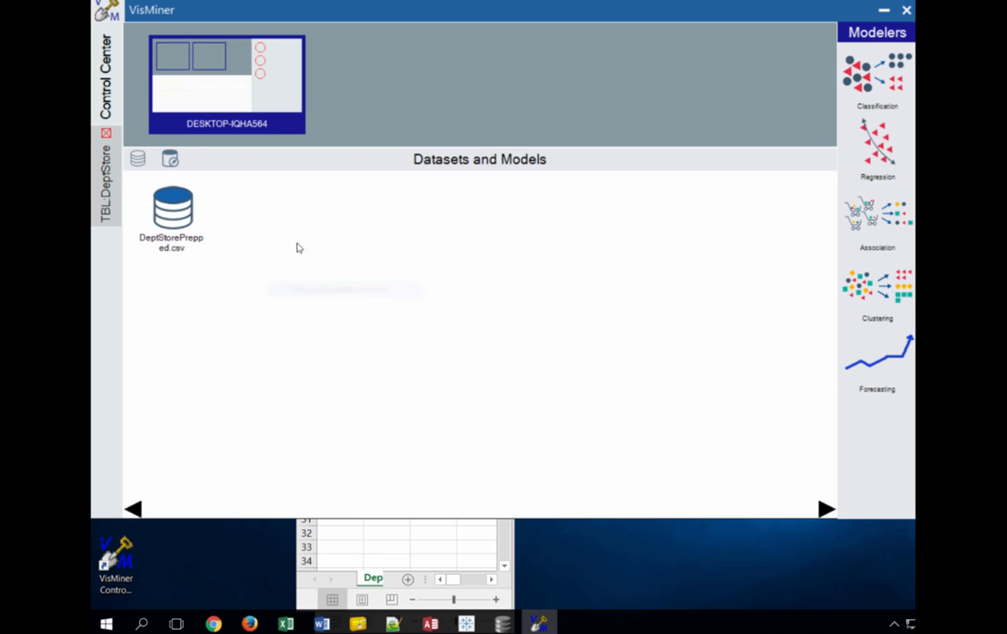
mouse_move(159, 210)
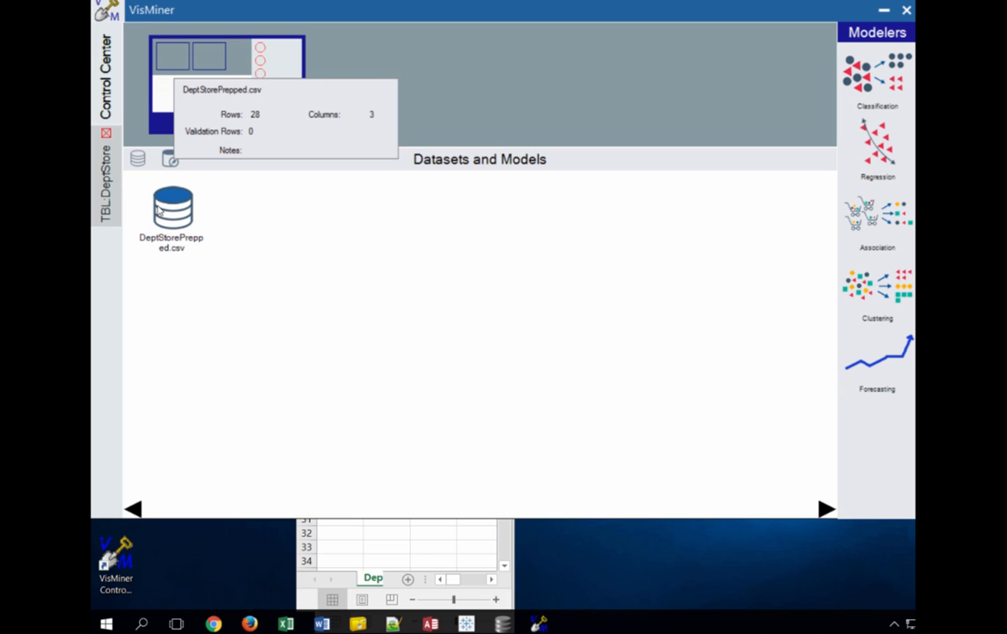